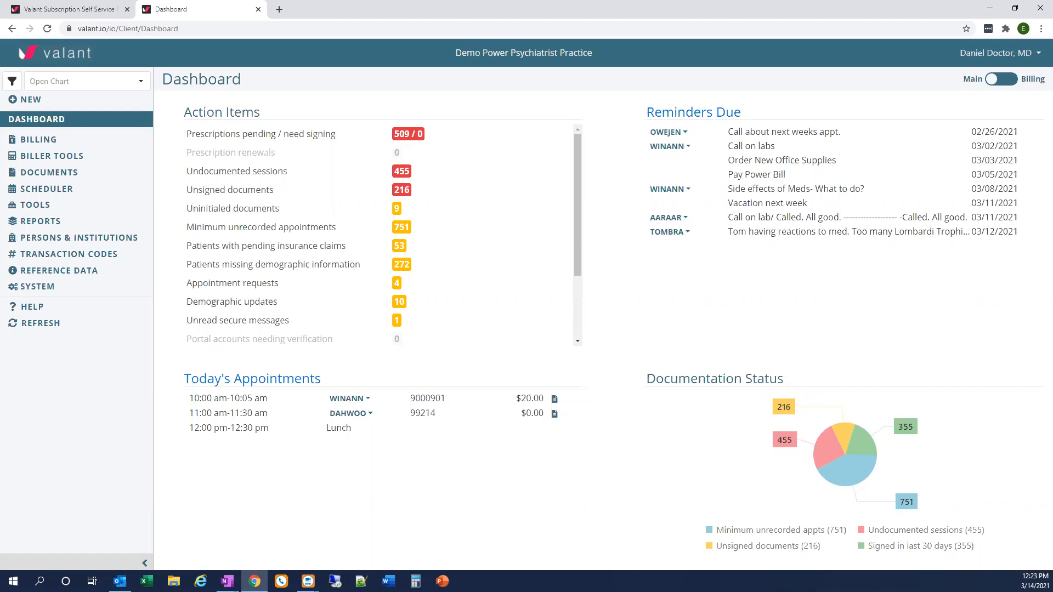
In the Valant Subscription Form, request Add A Service Or Module with Integrated Outbound eFaxing as the module
click(81, 12)
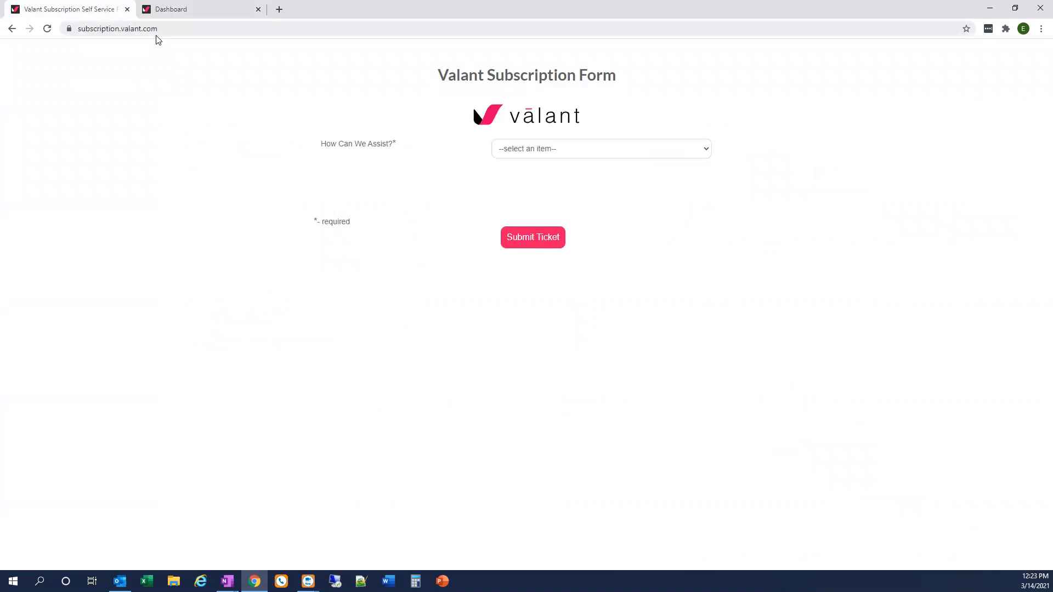
click(601, 149)
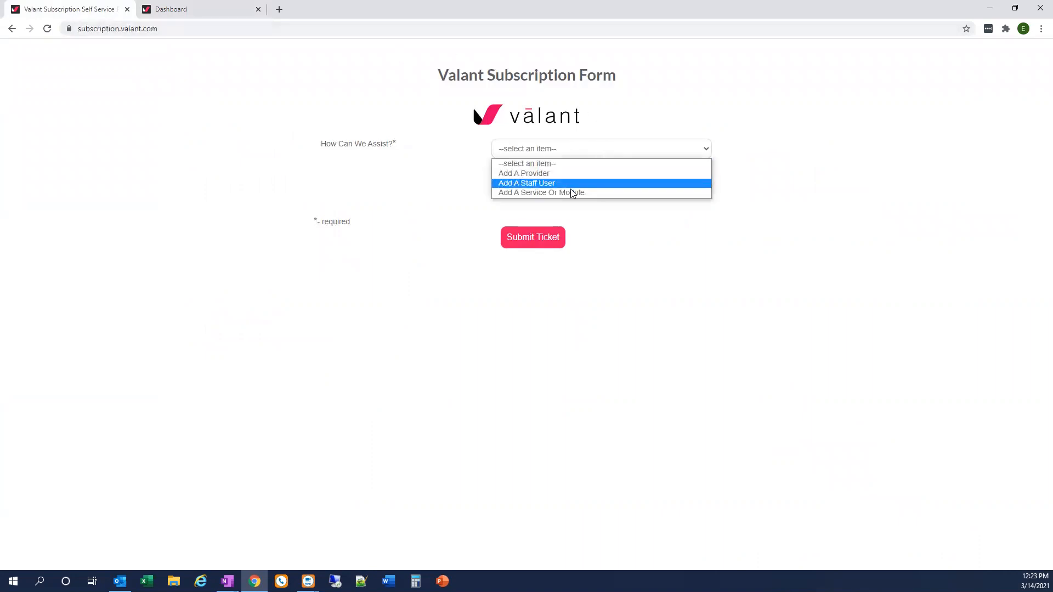
click(571, 192)
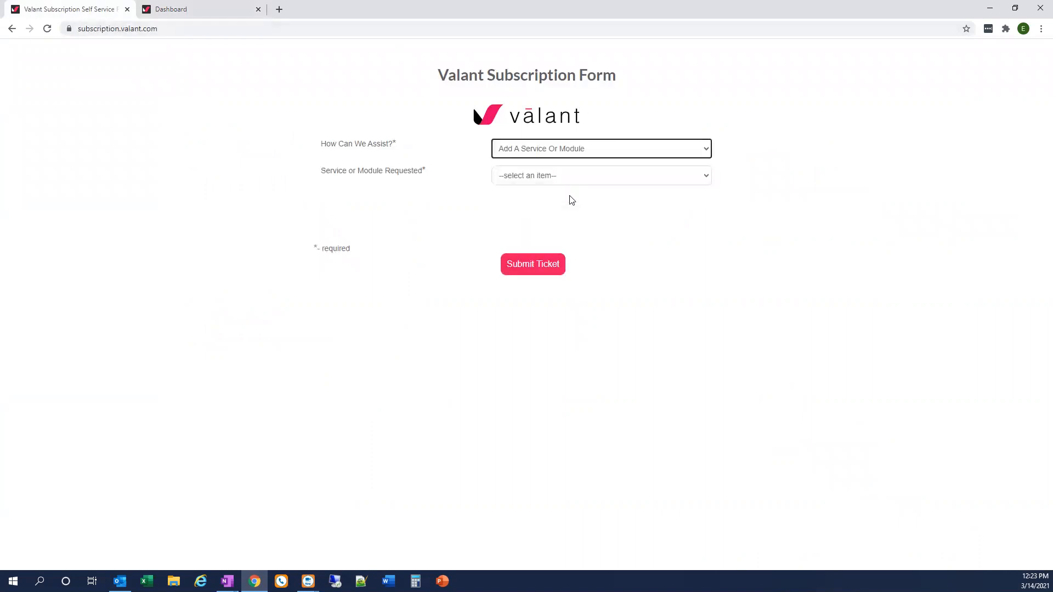
click(542, 175)
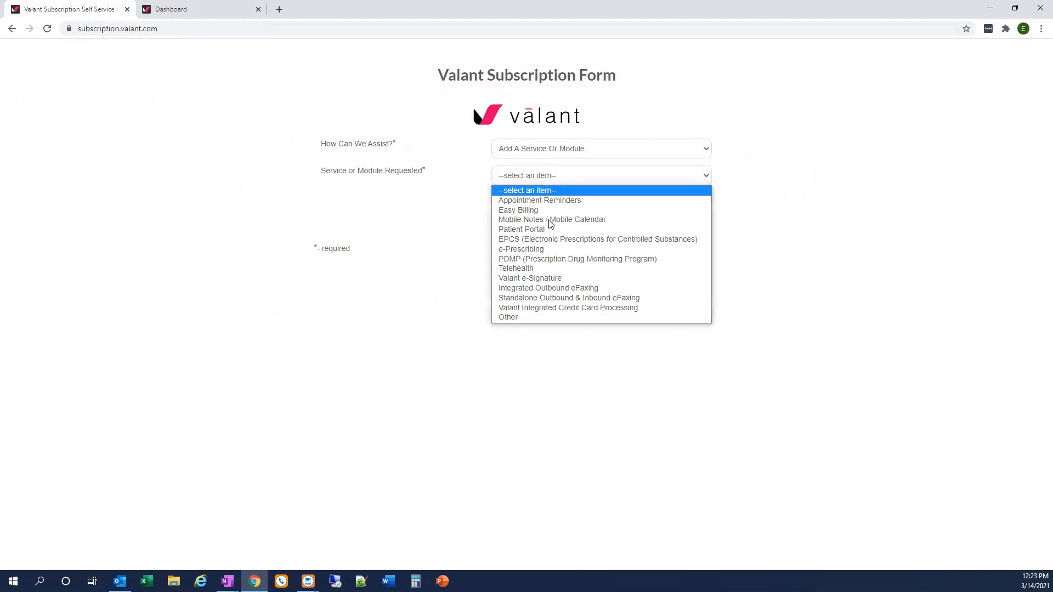
click(556, 289)
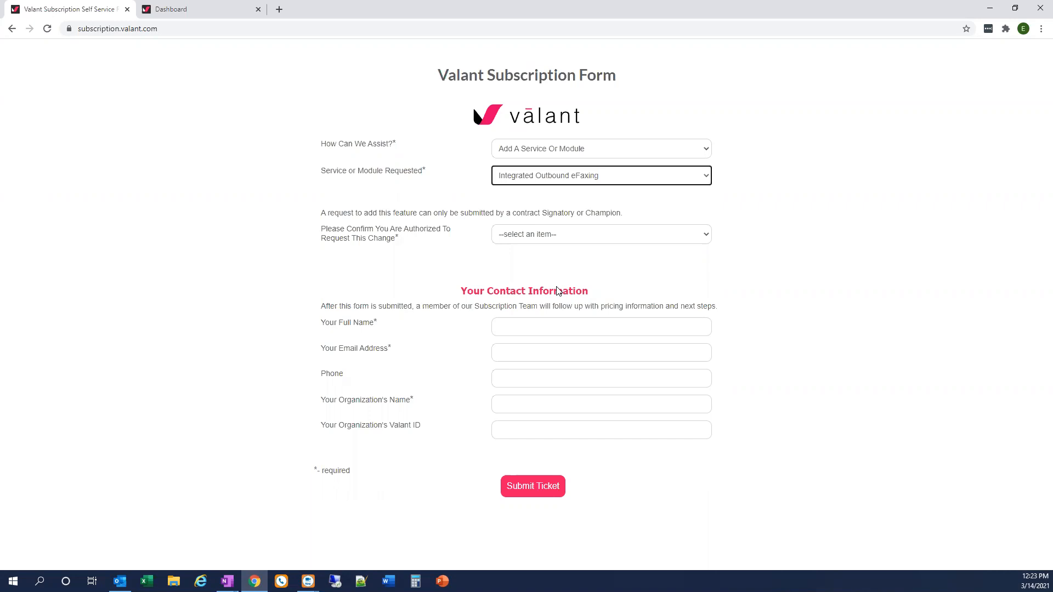
Switch to the Valant dashboard, look up the patient by chart code, and open the documents list in that chart
click(154, 14)
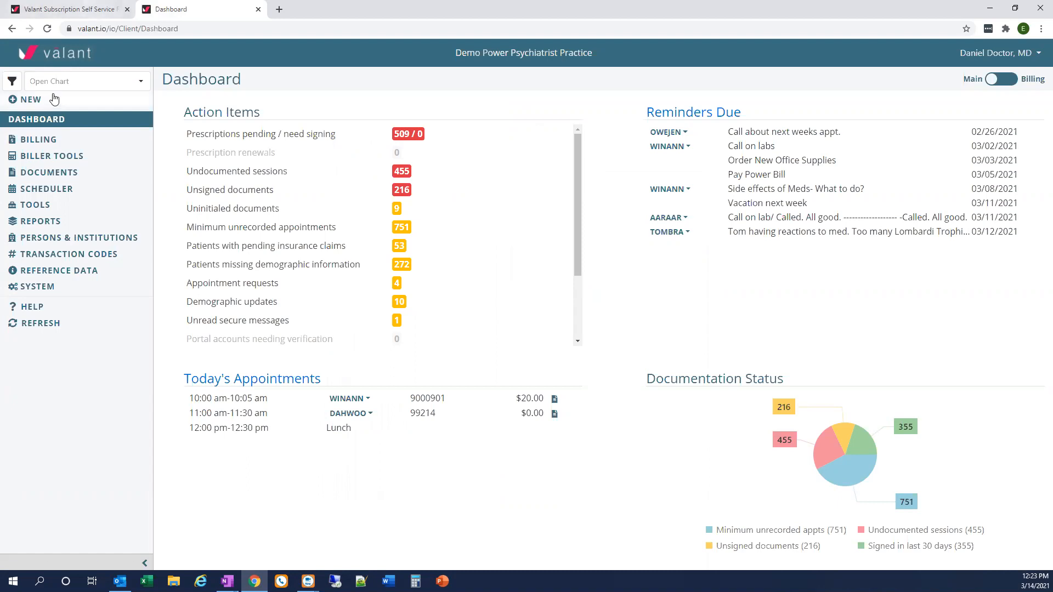
click(67, 81)
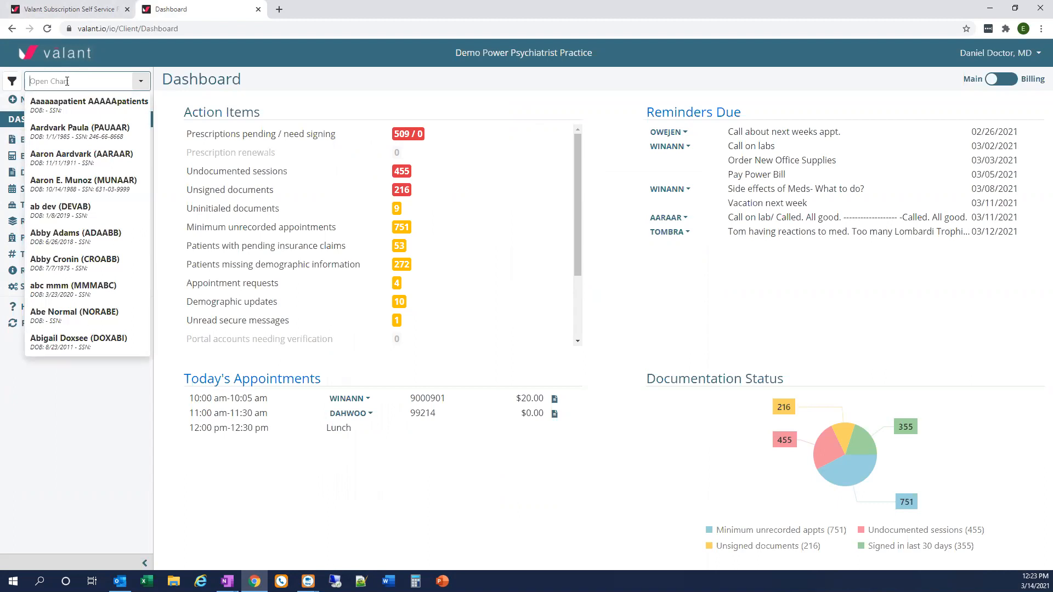
text(andpat)
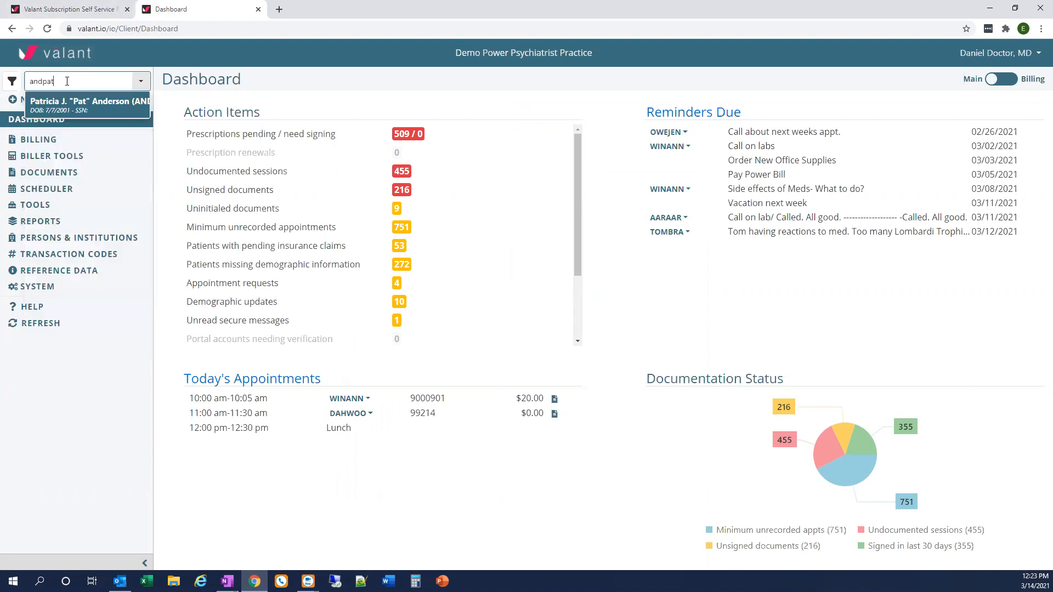
click(91, 112)
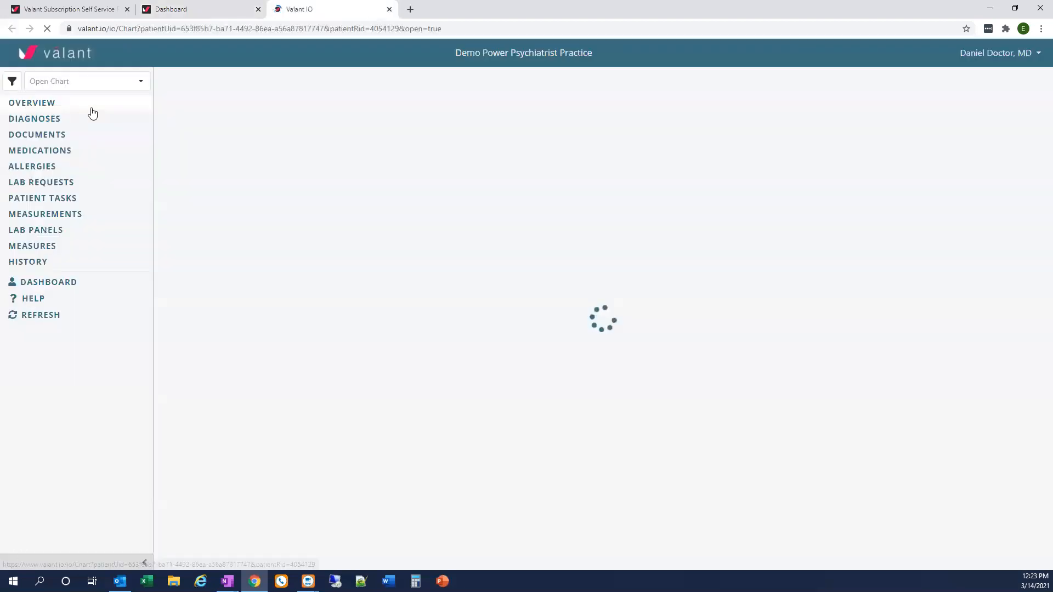
click(53, 141)
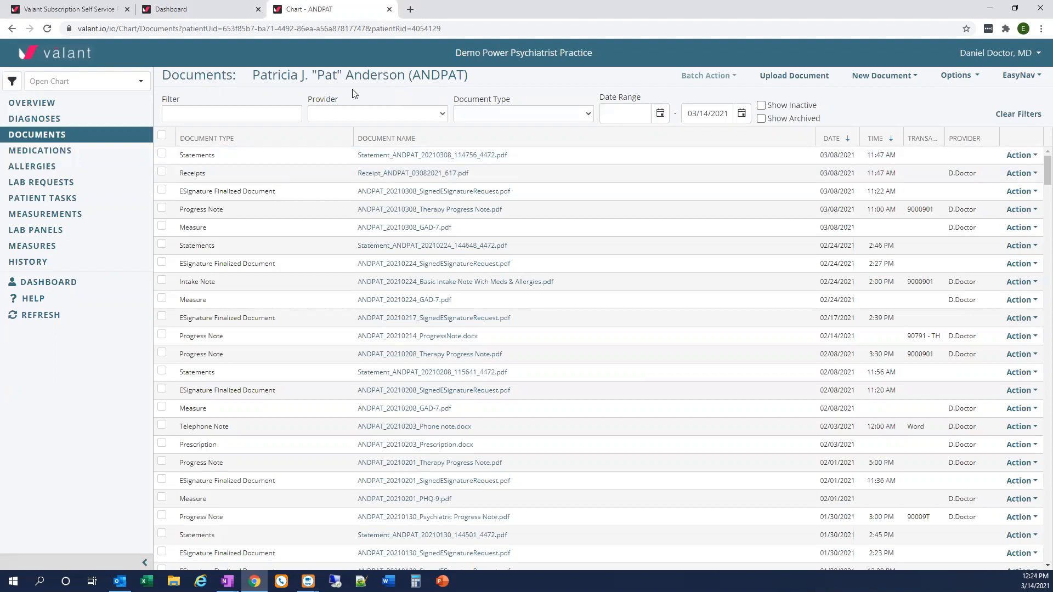
Filter the patient's documents to the Progress Note type with a start date of 1/1/2021
click(590, 114)
scroll(553, 286, down, 4)
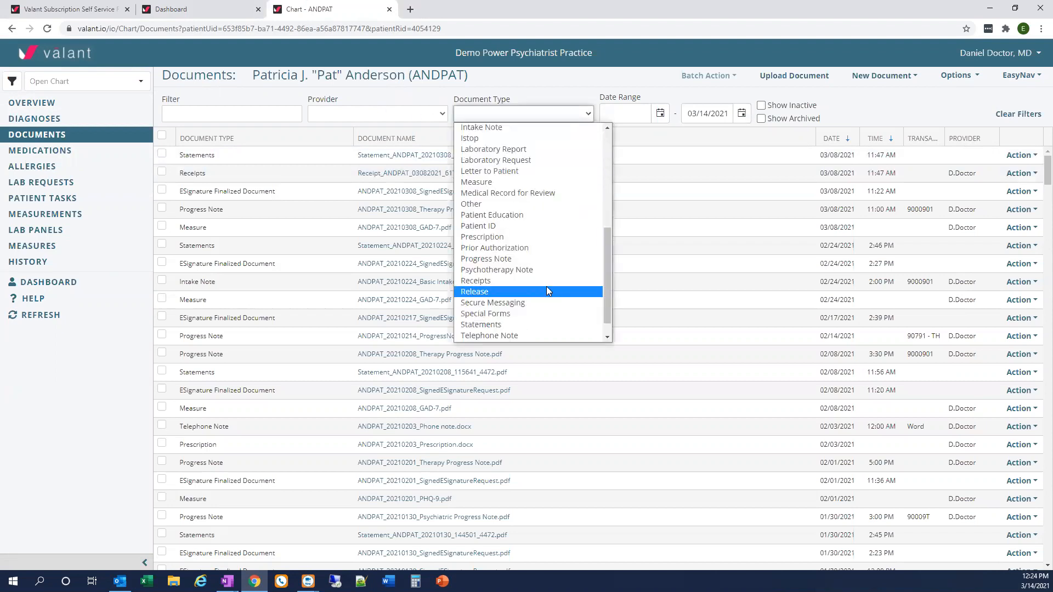
click(491, 260)
click(615, 115)
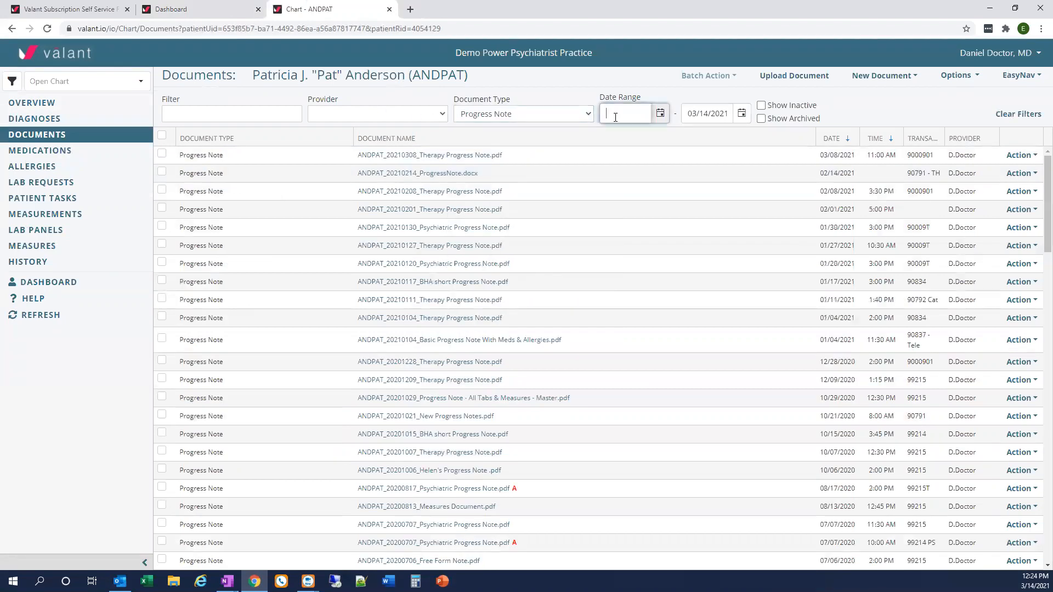
text(1/1/2021)
key(Tab)
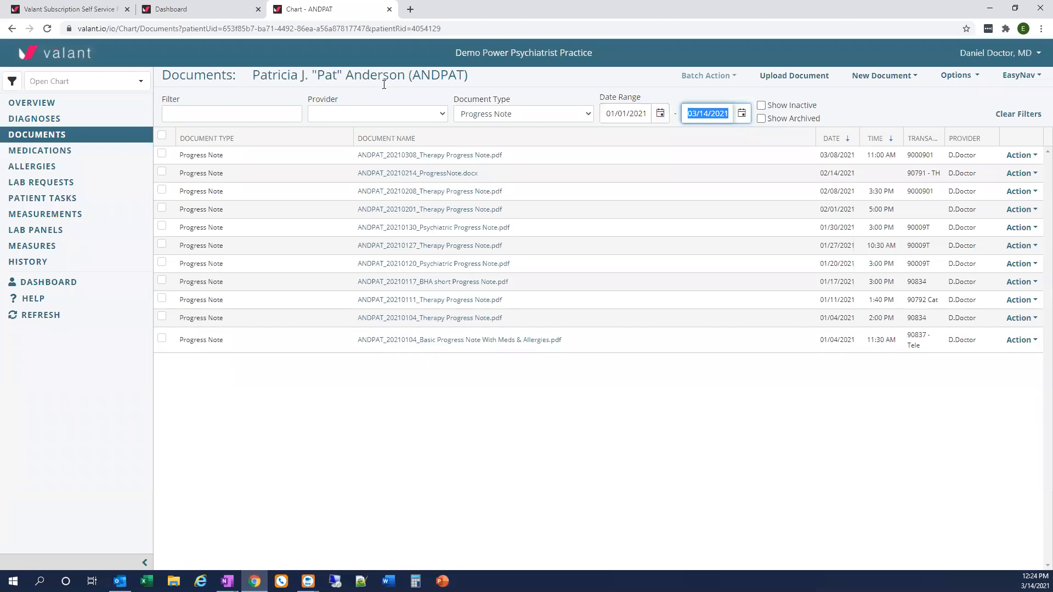
Try selecting two individual progress notes and all listed notes at once, and clear the selection
click(162, 190)
click(165, 230)
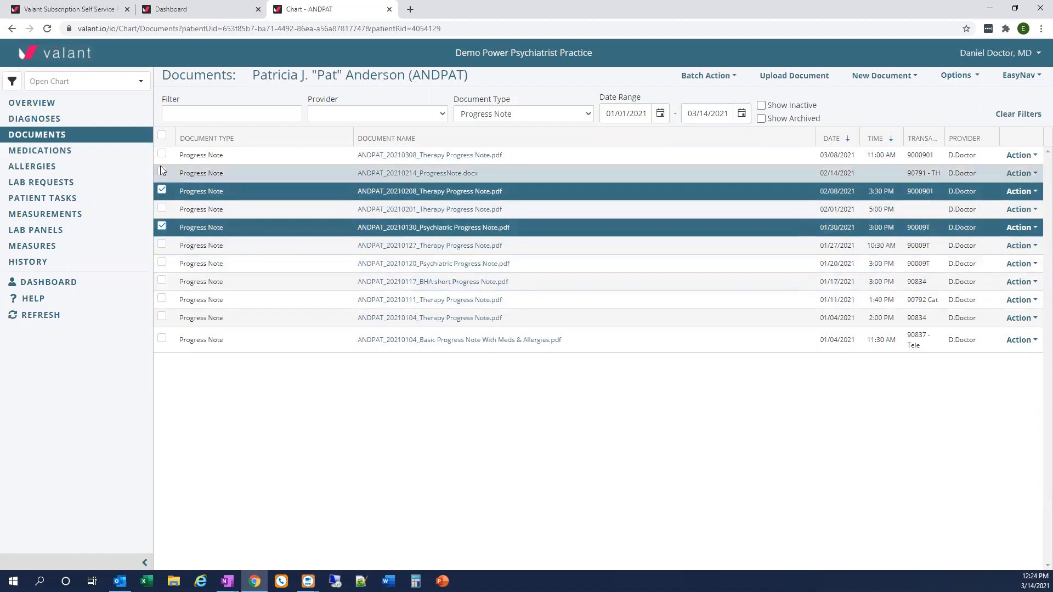
click(162, 137)
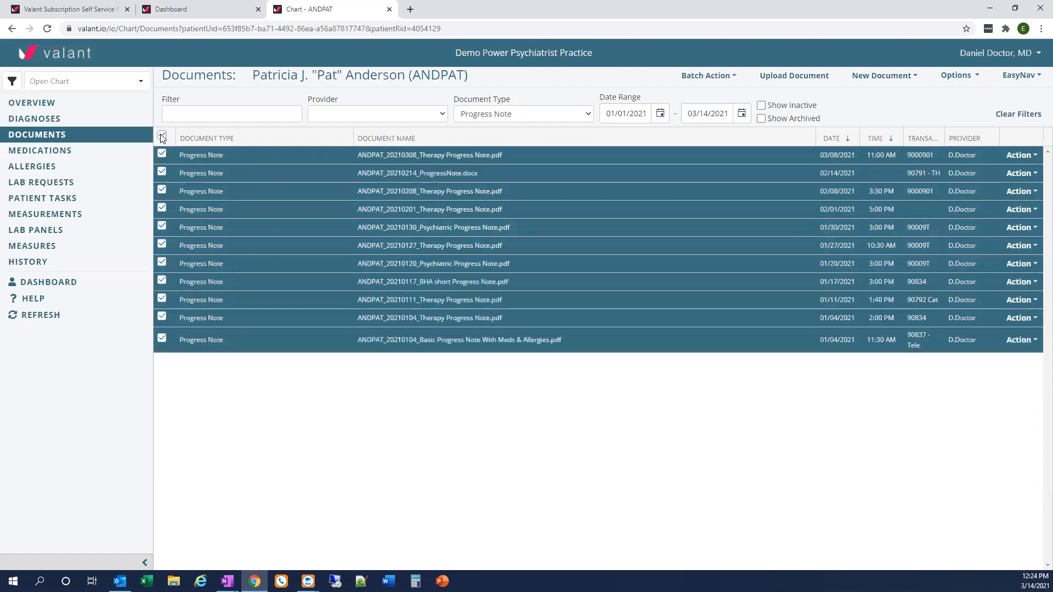
click(162, 136)
Start a batch fax of the 02/14/2021 progress note and manually enter the recipient's name and fax number
click(161, 171)
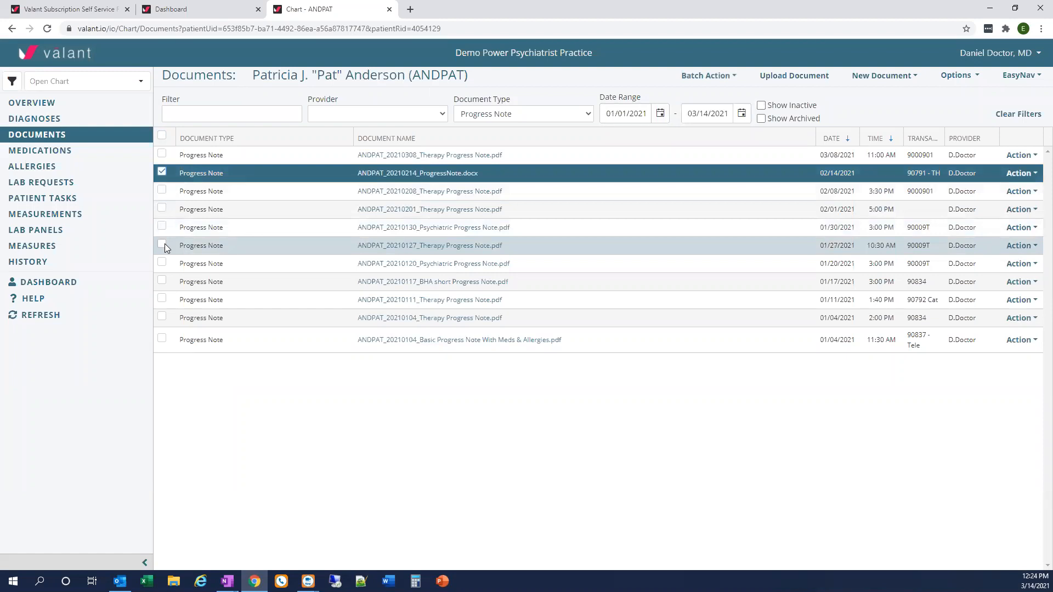
click(698, 80)
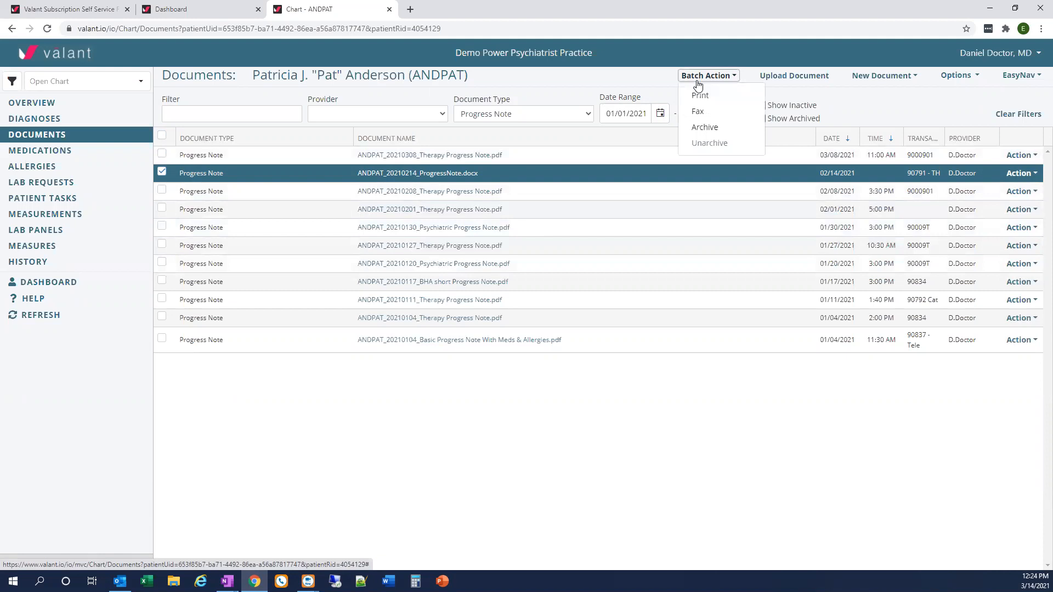
click(700, 114)
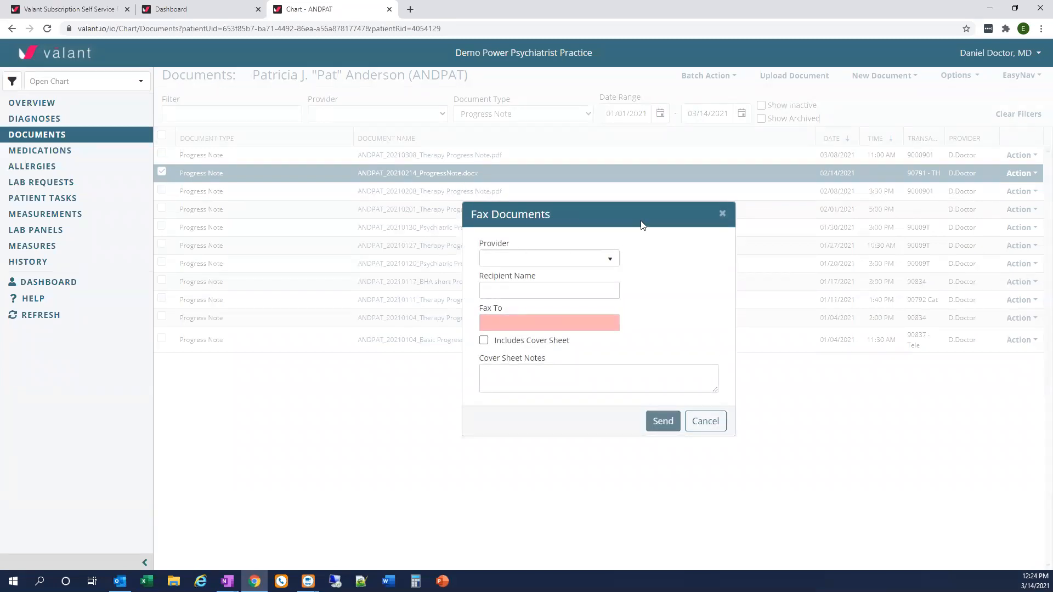
click(486, 291)
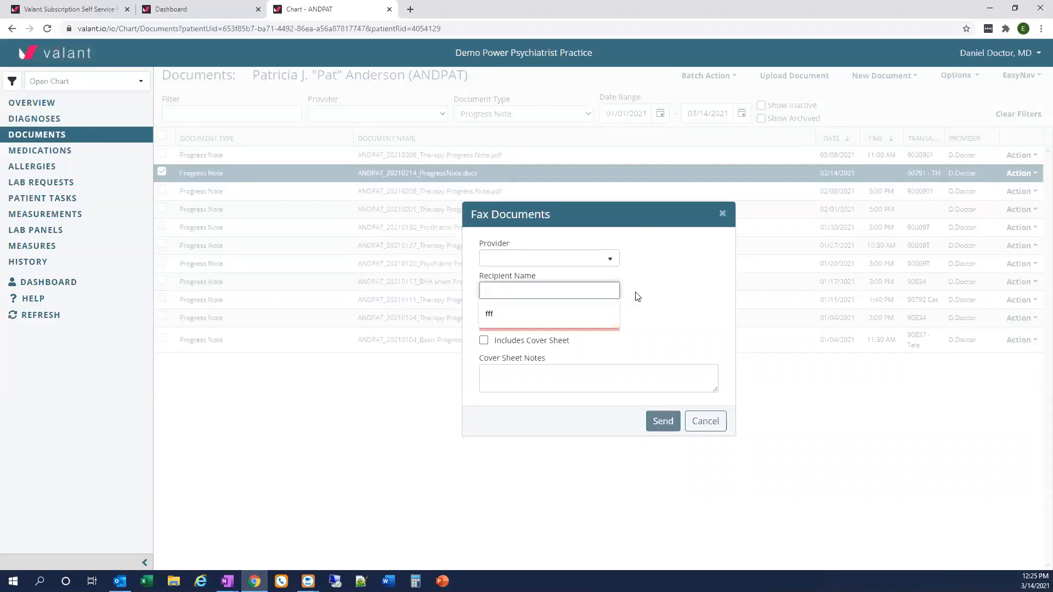
text(Dr. Provider)
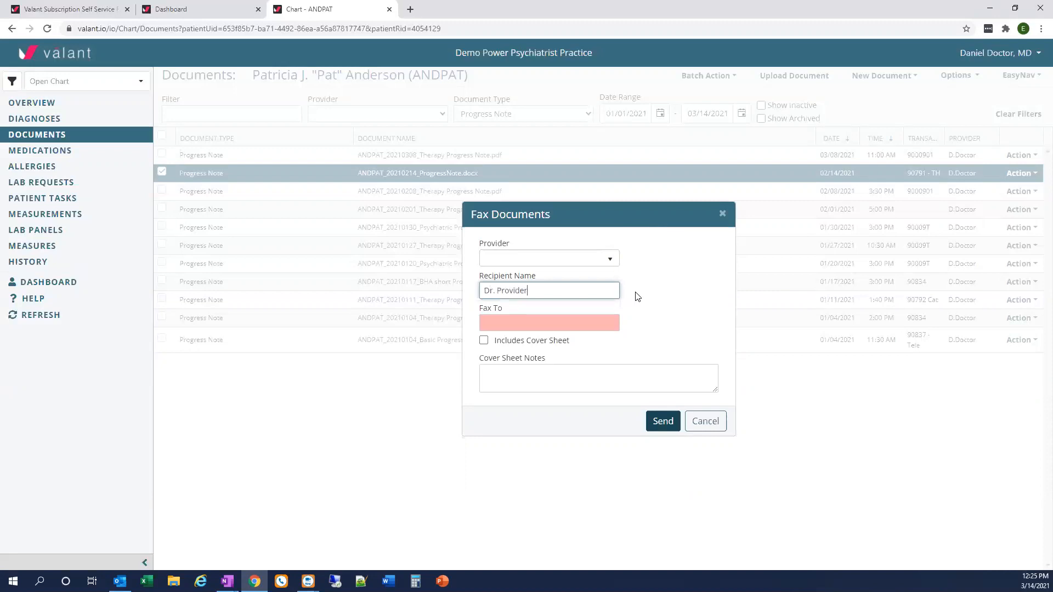
key(Tab)
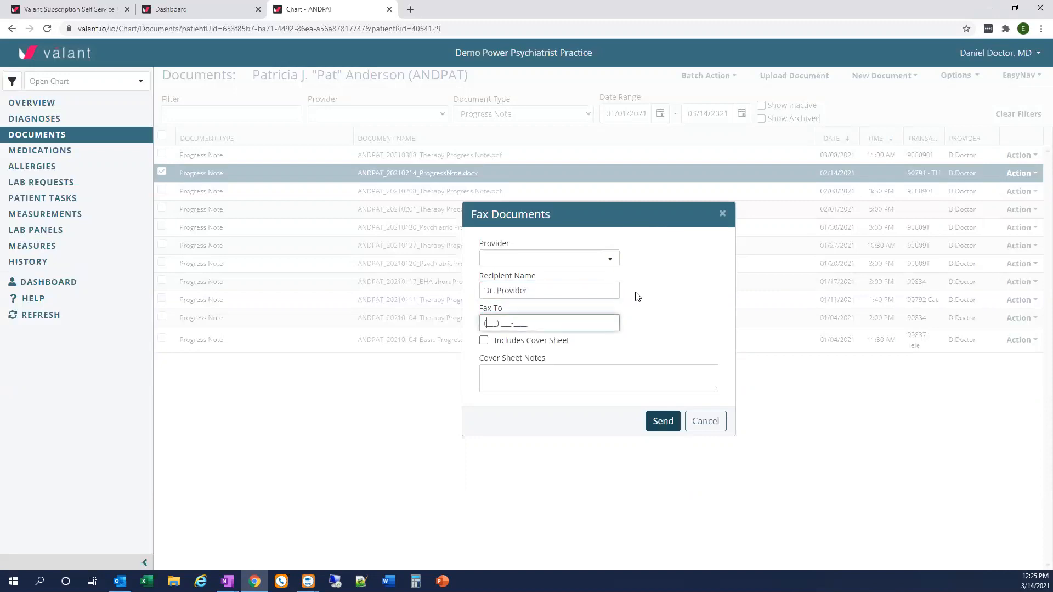
text(9999999999)
Fill the fax recipient details from the first saved provider, and cancel the fax
click(610, 259)
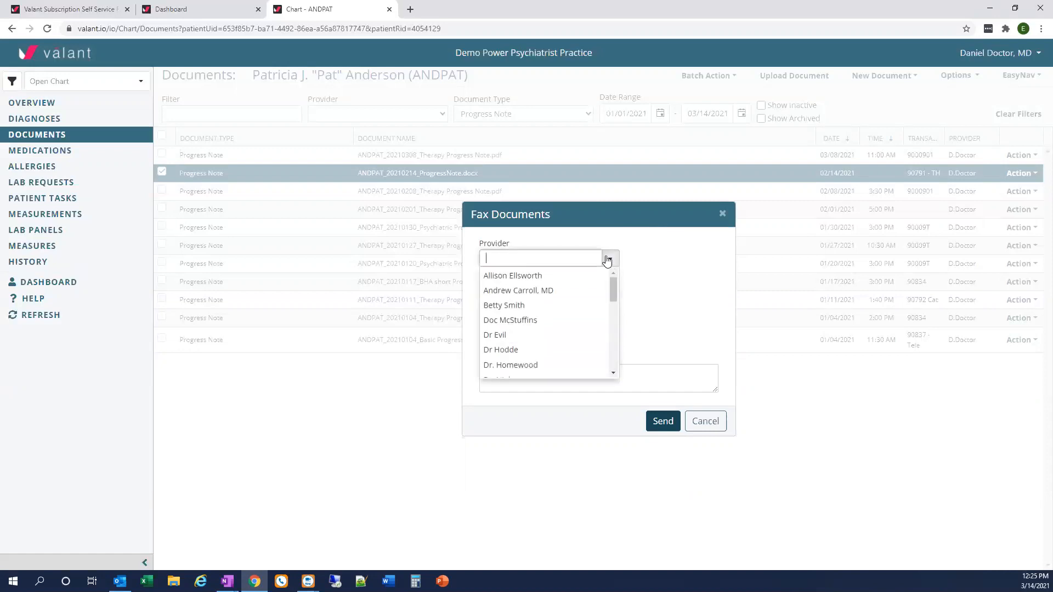
click(562, 276)
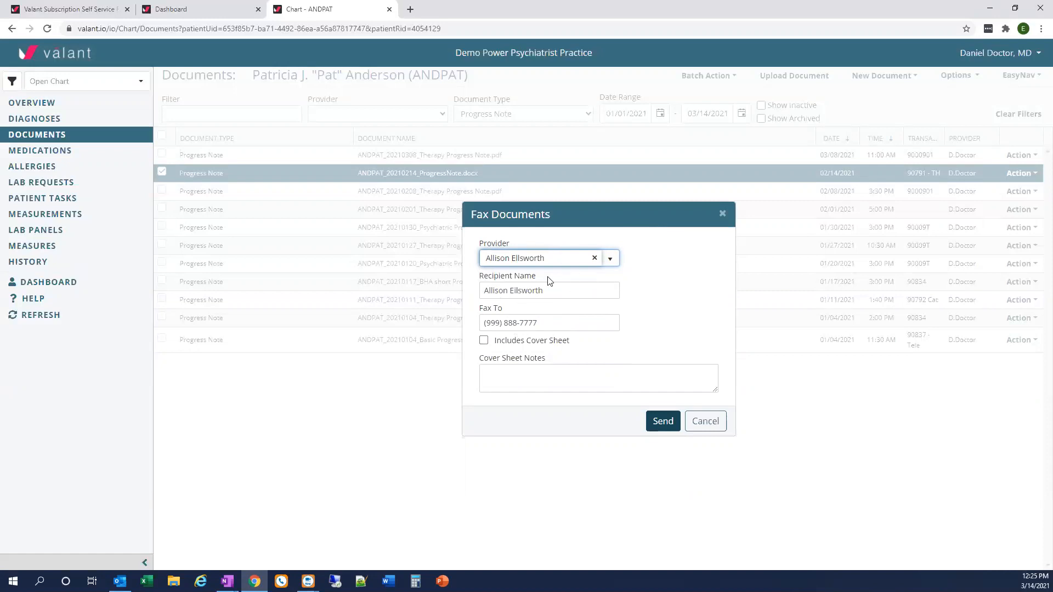
click(706, 423)
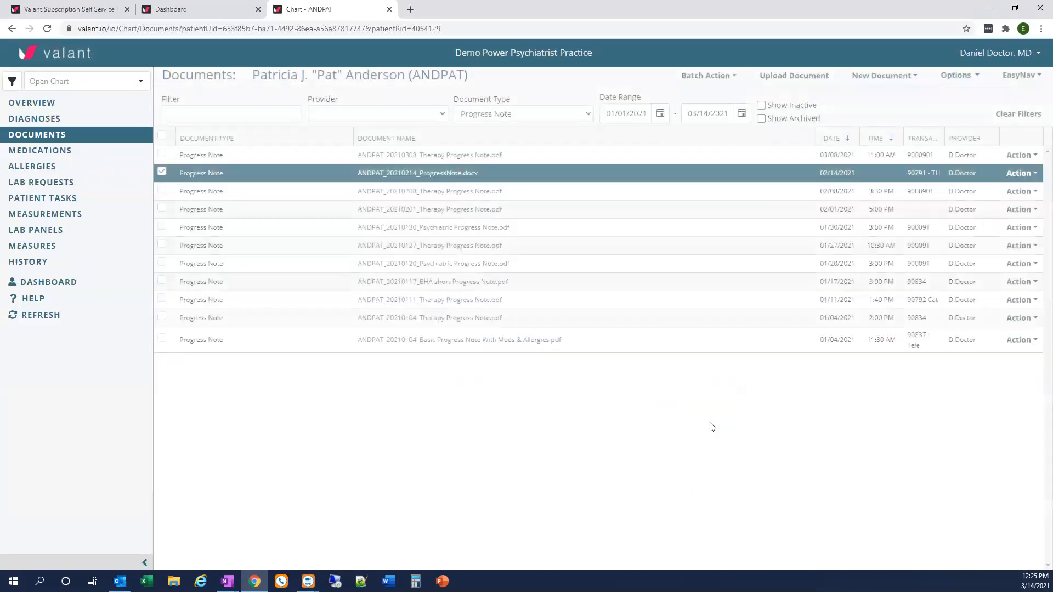
Open the Outside Providers list from the dashboard and start a new provider record
click(200, 11)
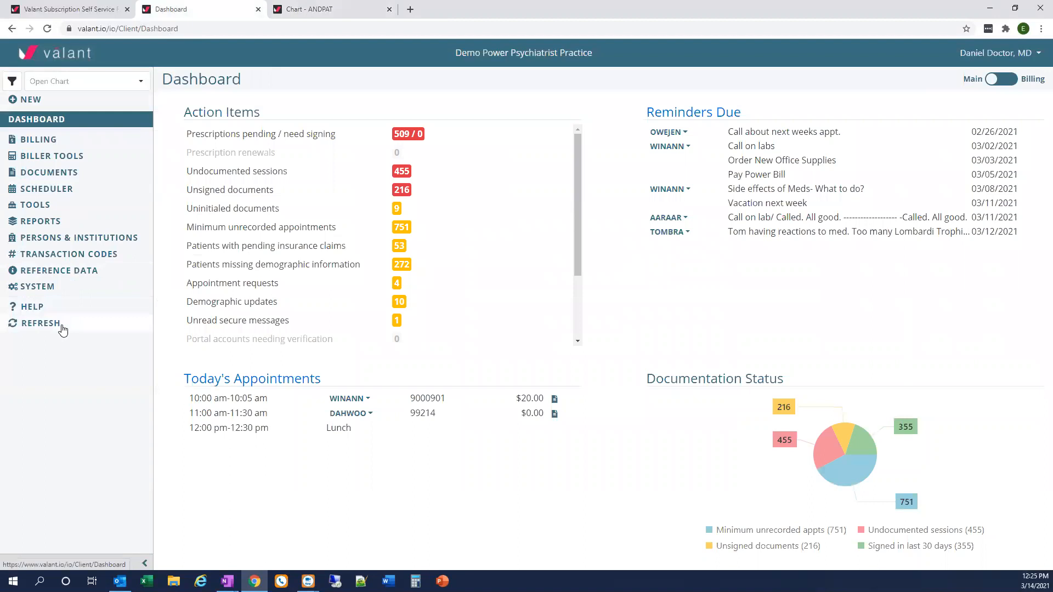
click(82, 239)
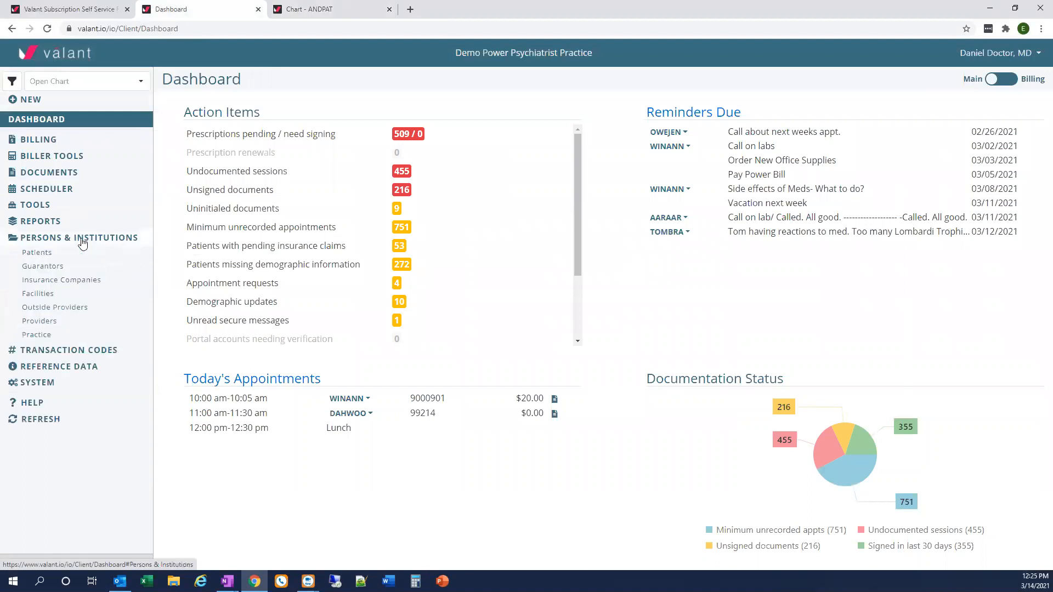
click(73, 311)
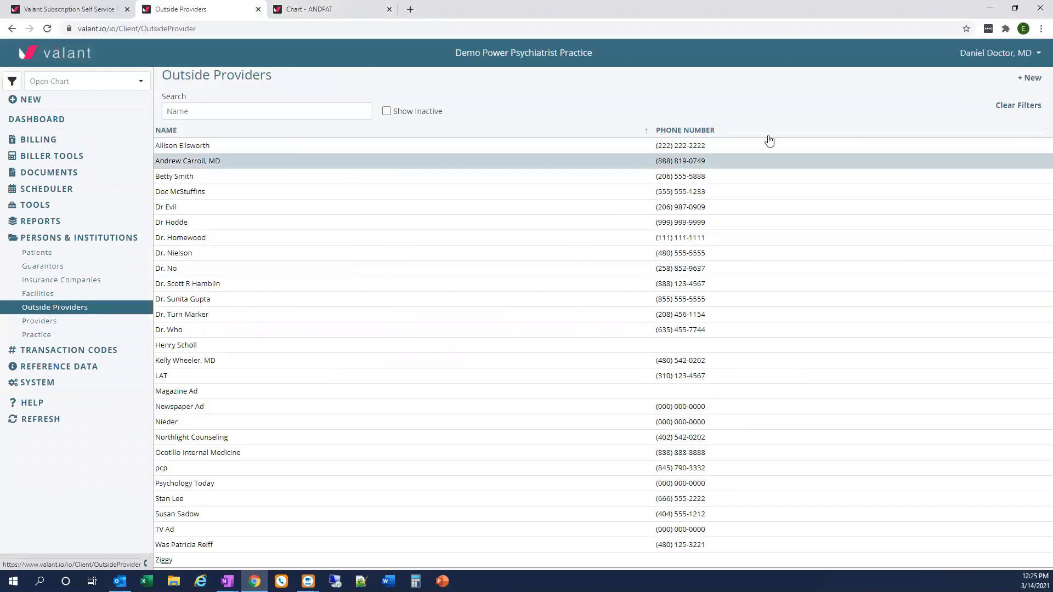
click(1031, 78)
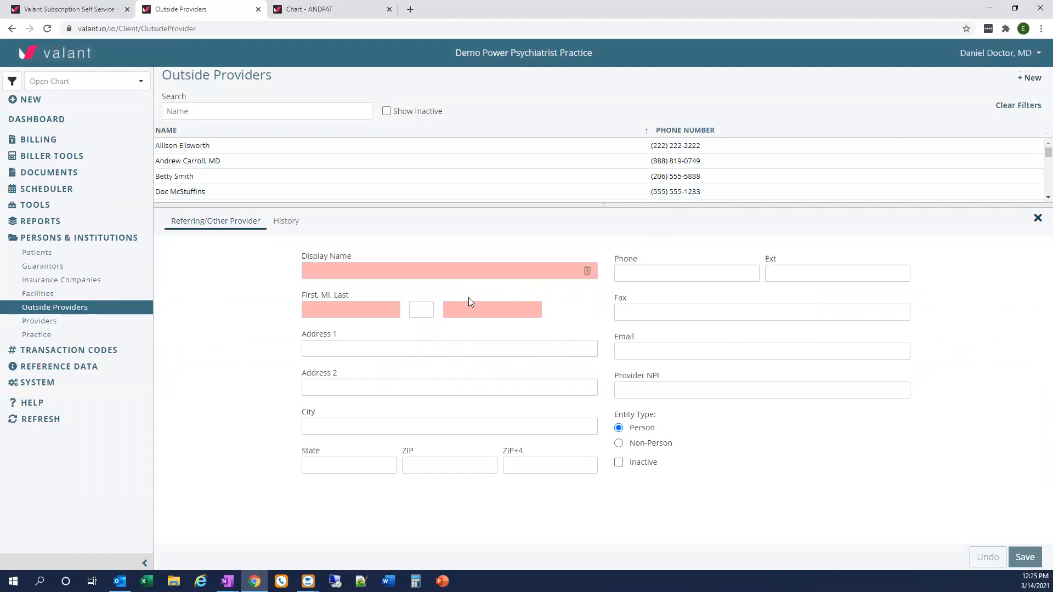
Enter the new outside provider's display name, first name and last name
click(329, 275)
text(Aa)
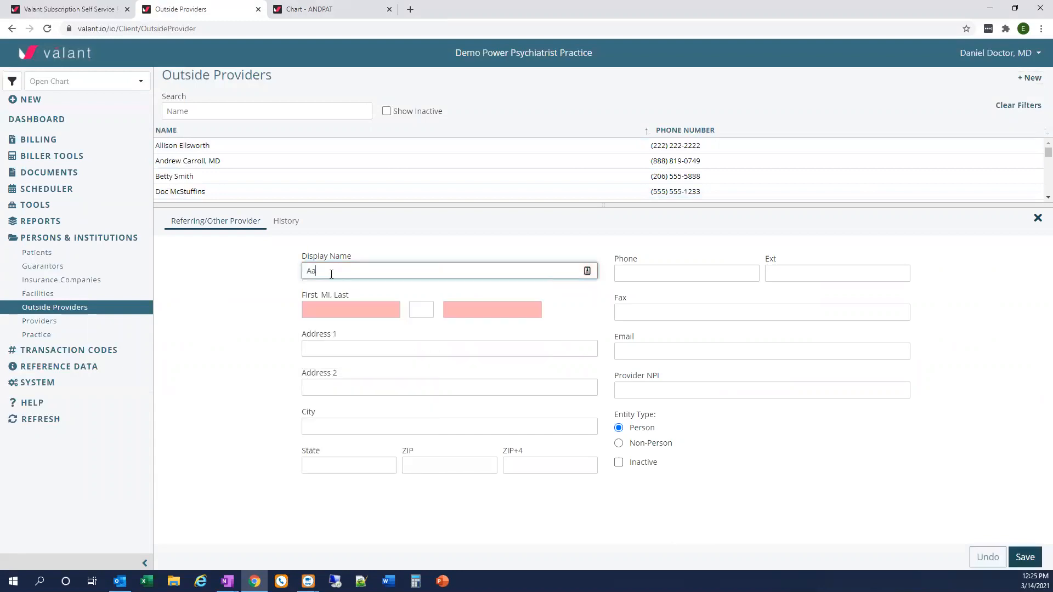
text(ron Provider)
key(Tab)
text(Aaron)
key(Tab)
key(Tab)
text(Provider)
Fill in the provider's fax number and address from the suggested Main Street entry, and save the record
click(693, 311)
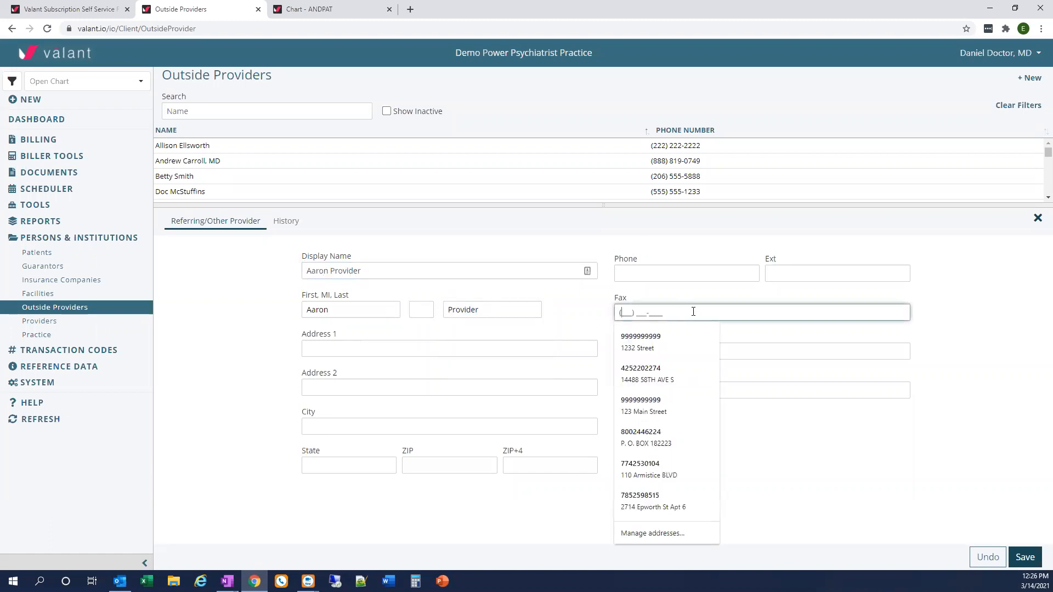
click(658, 409)
click(1035, 564)
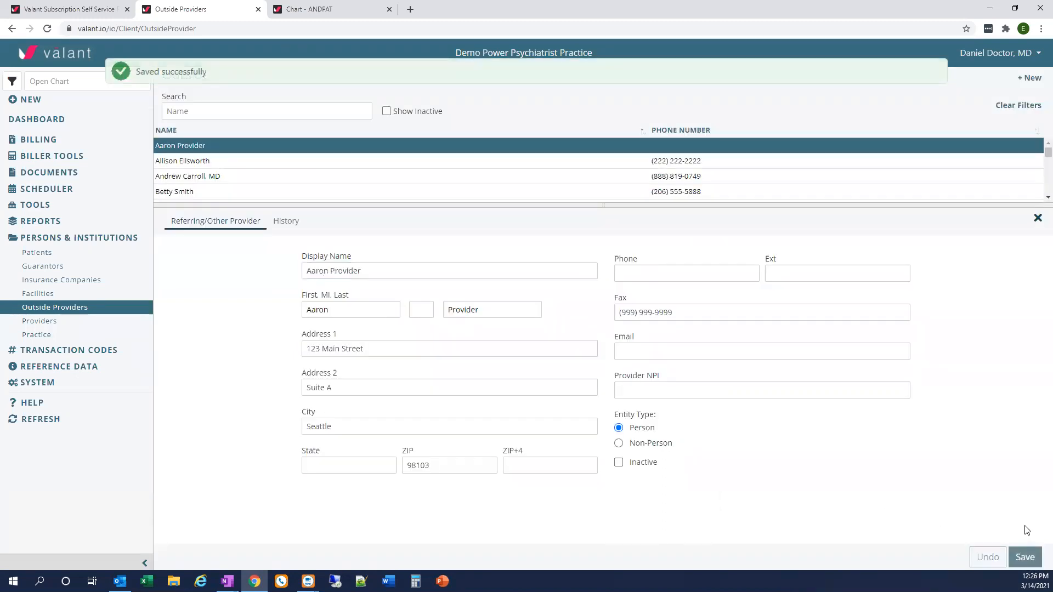
Reload the patient's chart documents and start a batch fax of the 03/08/2021 receipt
click(304, 6)
click(47, 29)
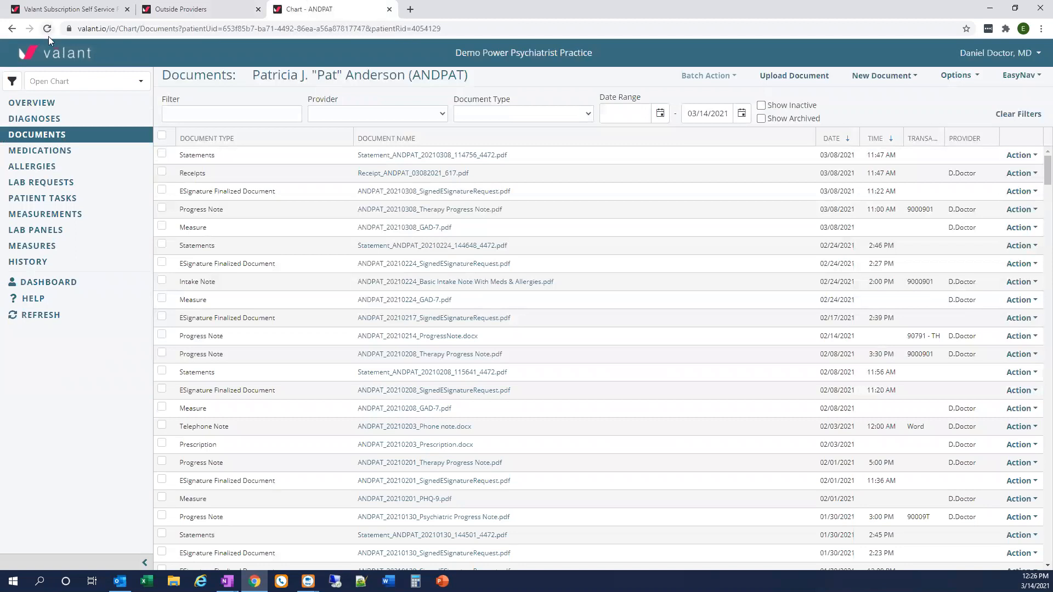
click(162, 171)
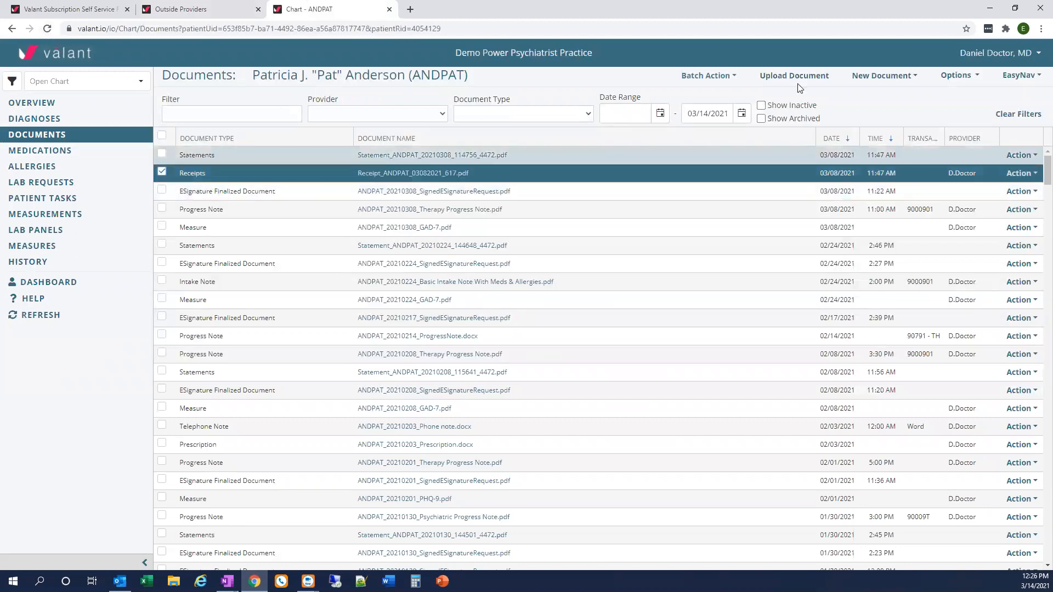
click(708, 75)
click(715, 108)
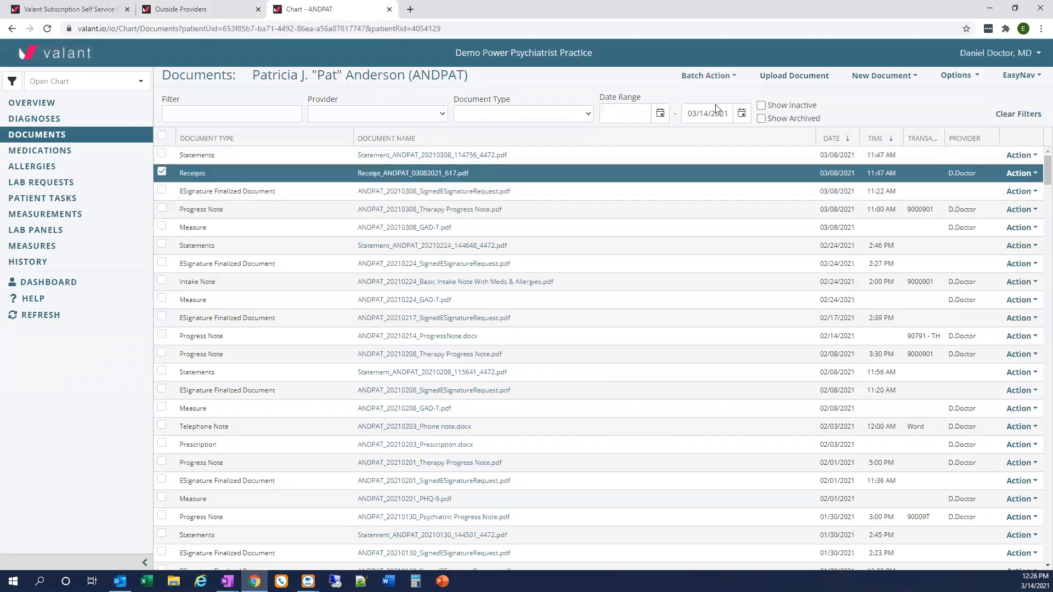
Address the fax to the newly added outside provider and include a cover sheet with the note "This is a note"
click(612, 260)
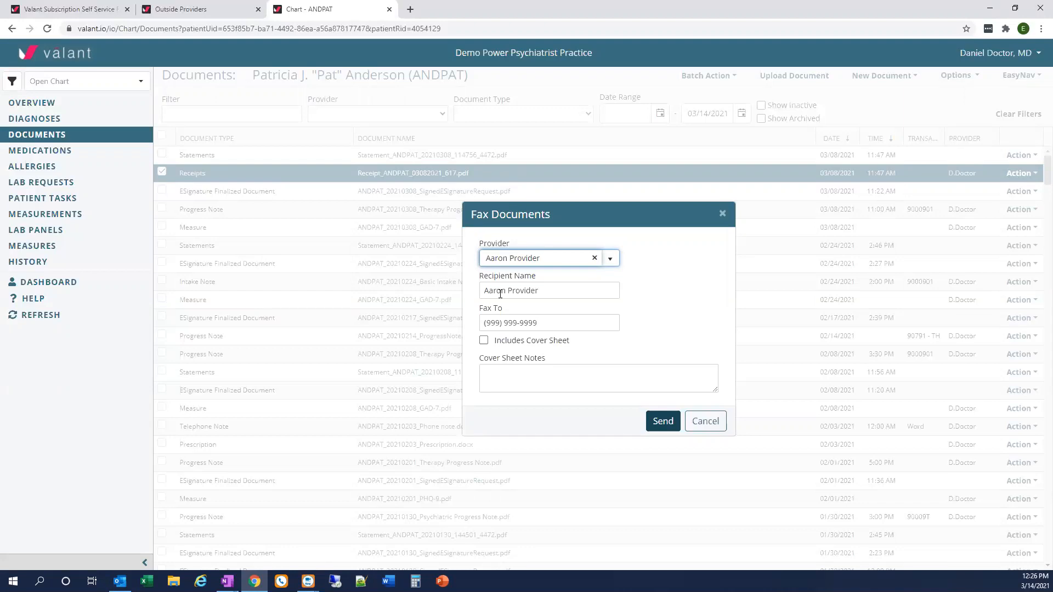
click(484, 342)
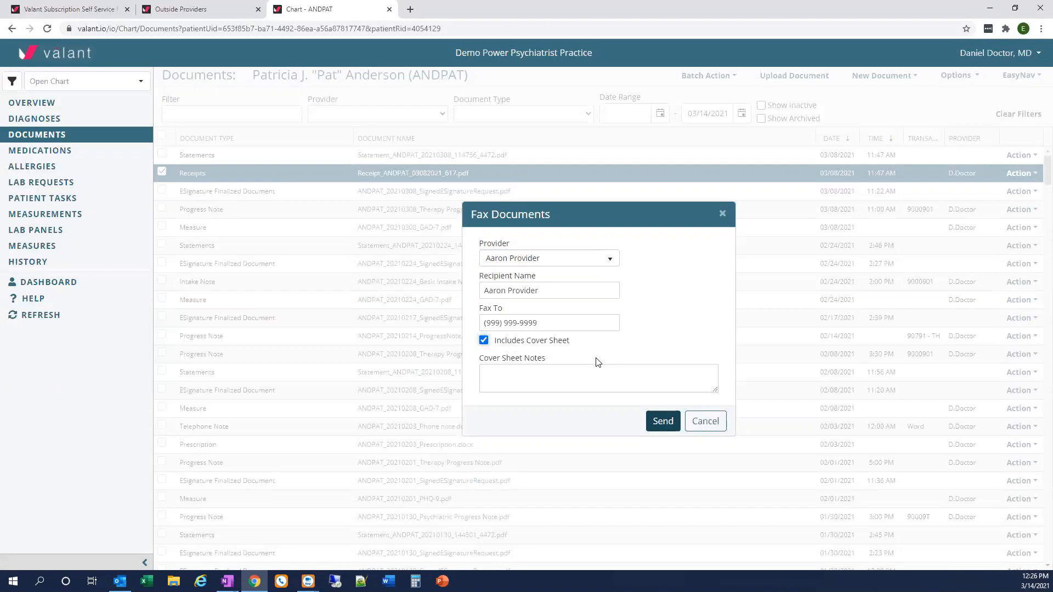
click(563, 382)
text(This is a note)
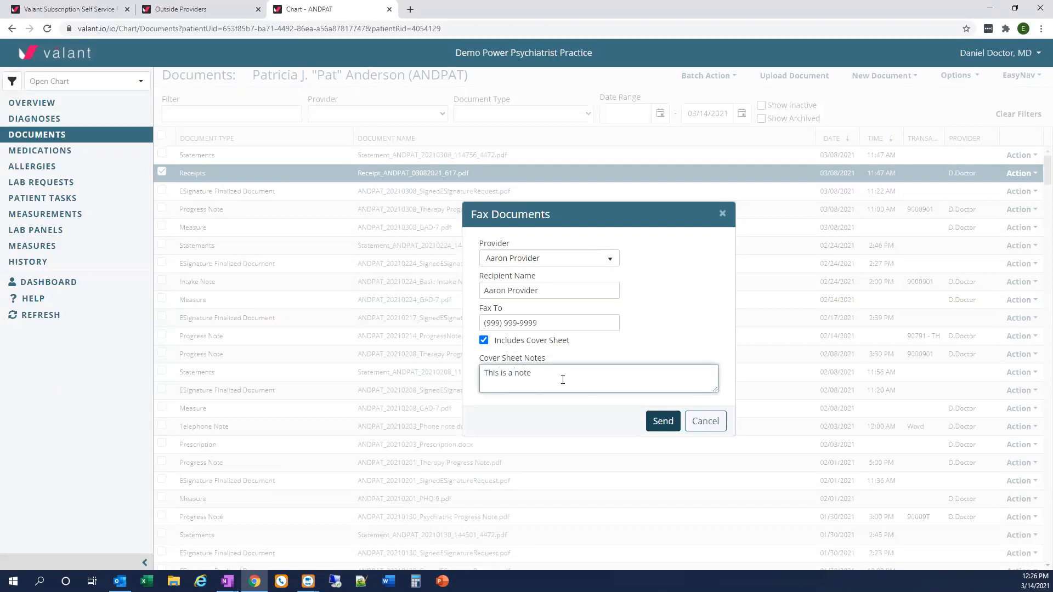